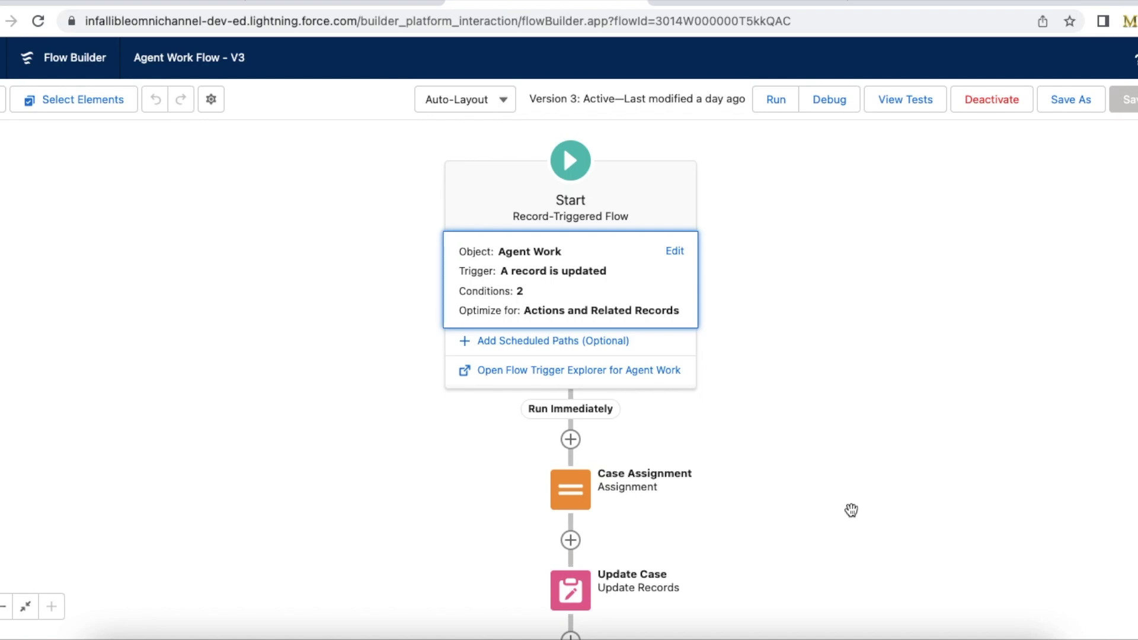
Review the Start element's trigger configuration and close it without changes
left_click(897, 322)
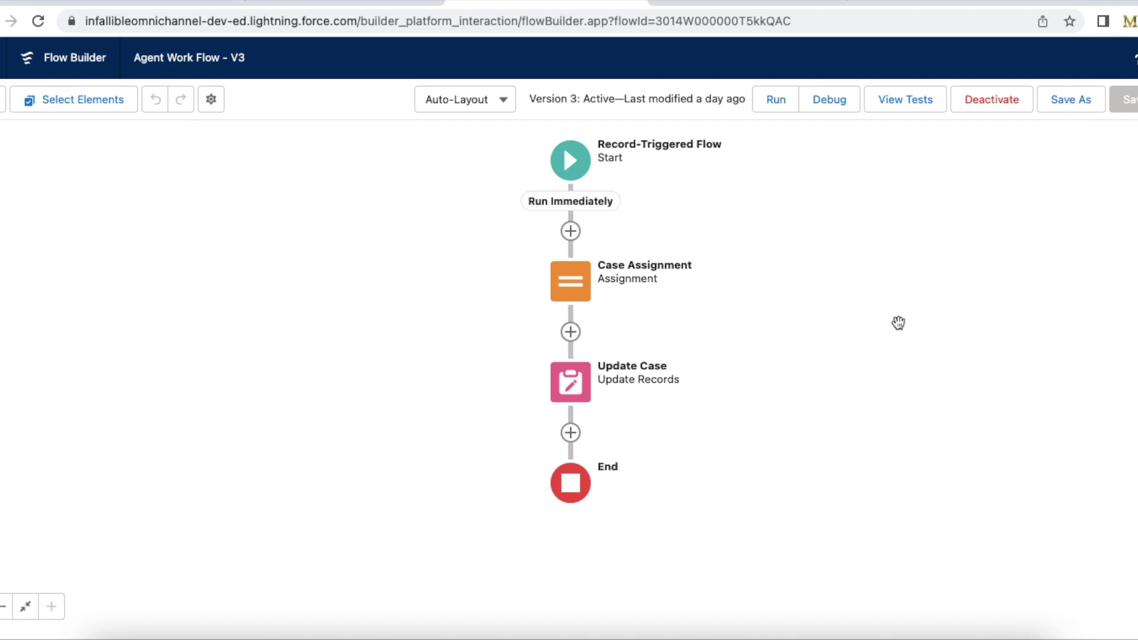
left_click(570, 165)
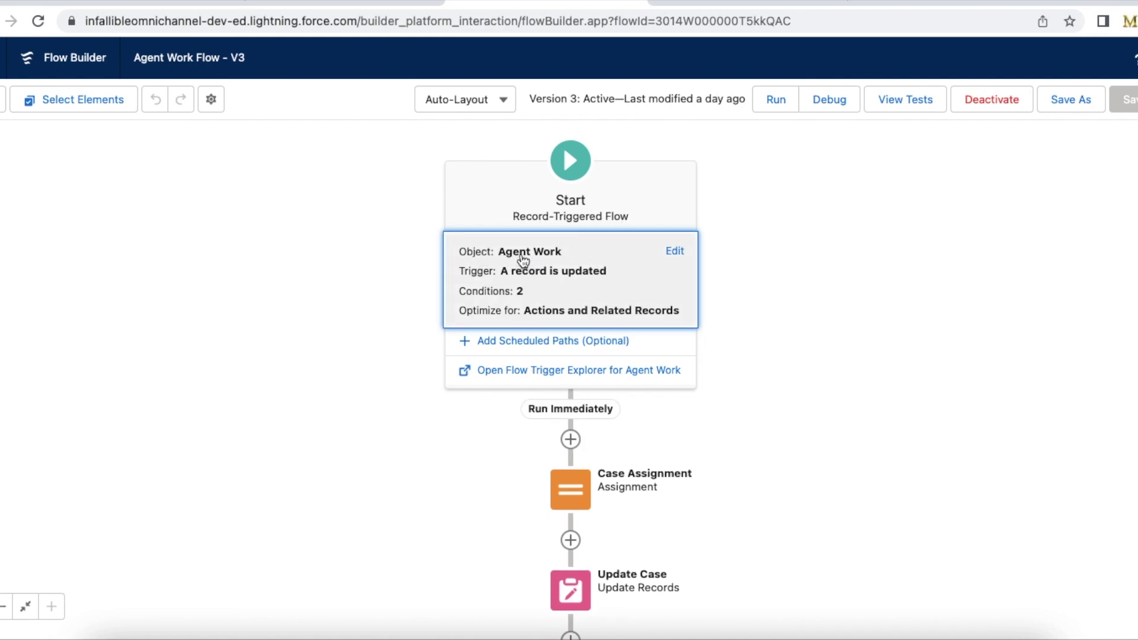
left_click(677, 254)
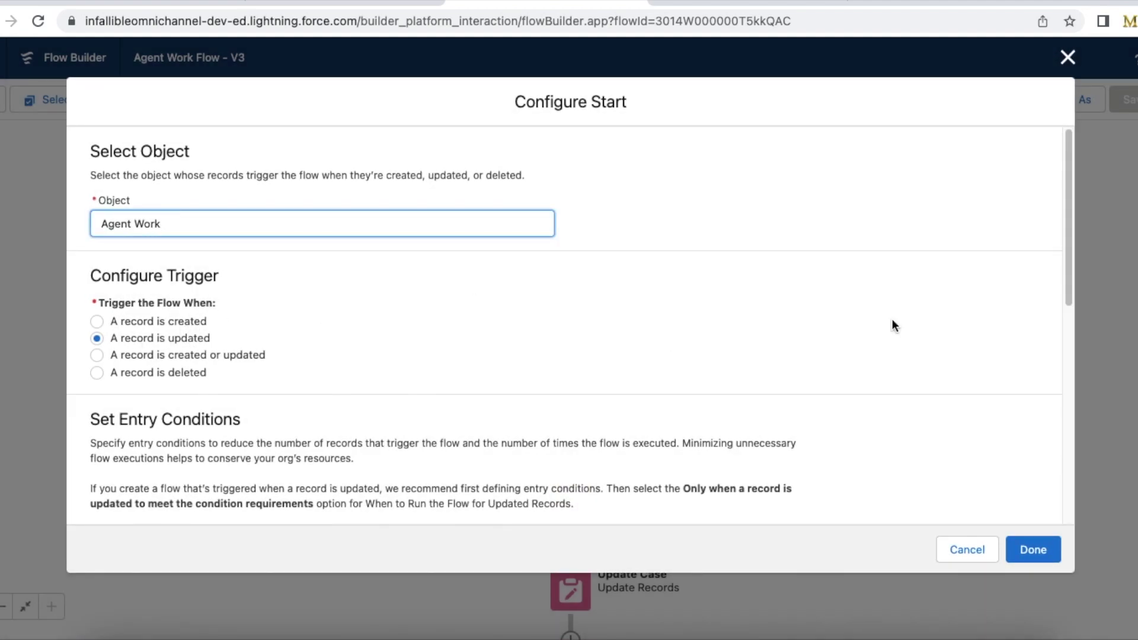
left_click_drag(1064, 246, 1051, 281)
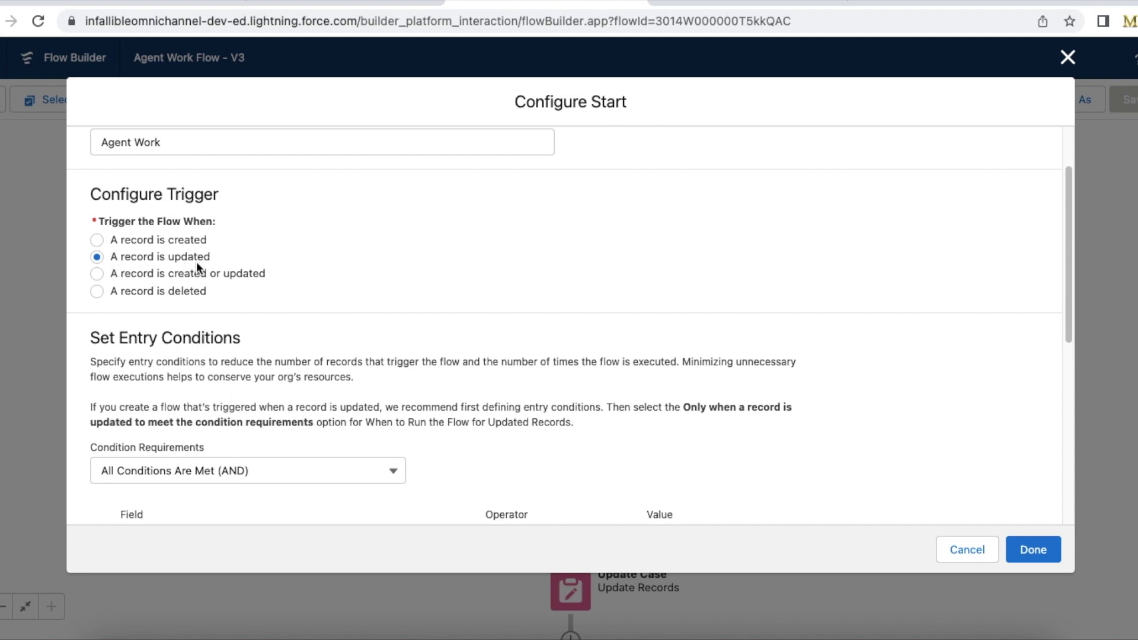
left_click_drag(1066, 246, 1060, 332)
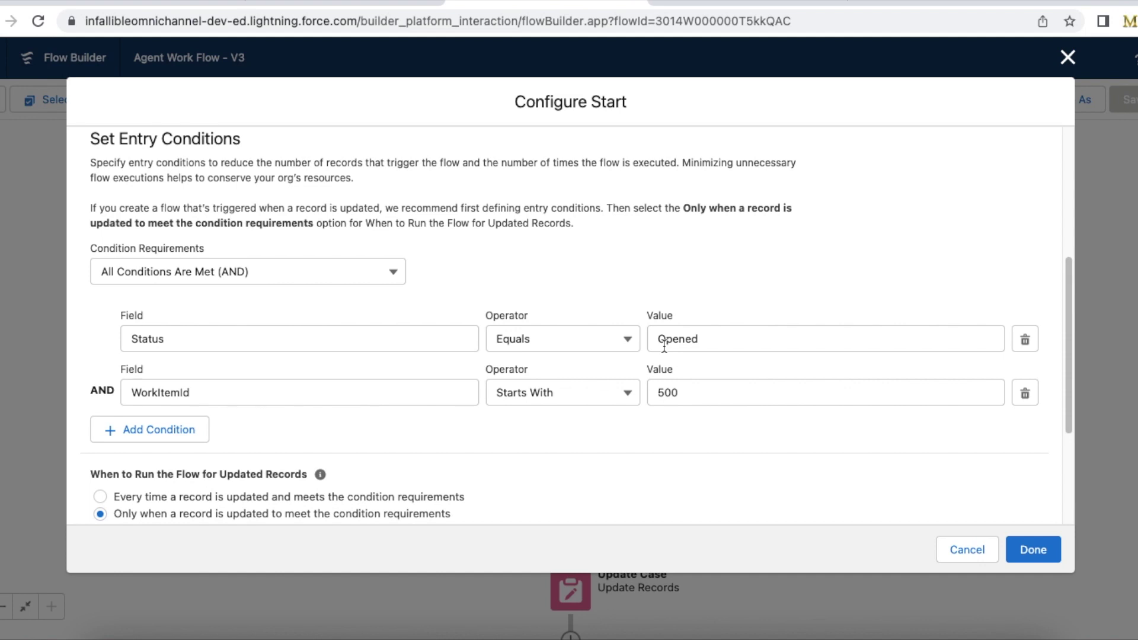
left_click(976, 545)
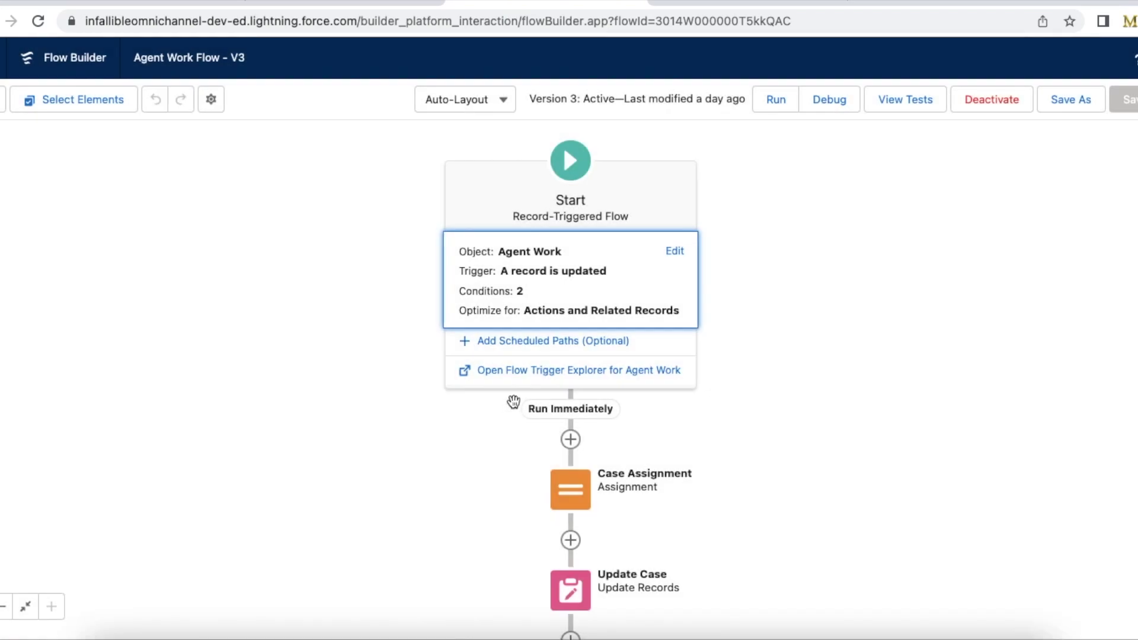
Review the Case Assignment and Update Case element settings, closing each unchanged
left_click(569, 491)
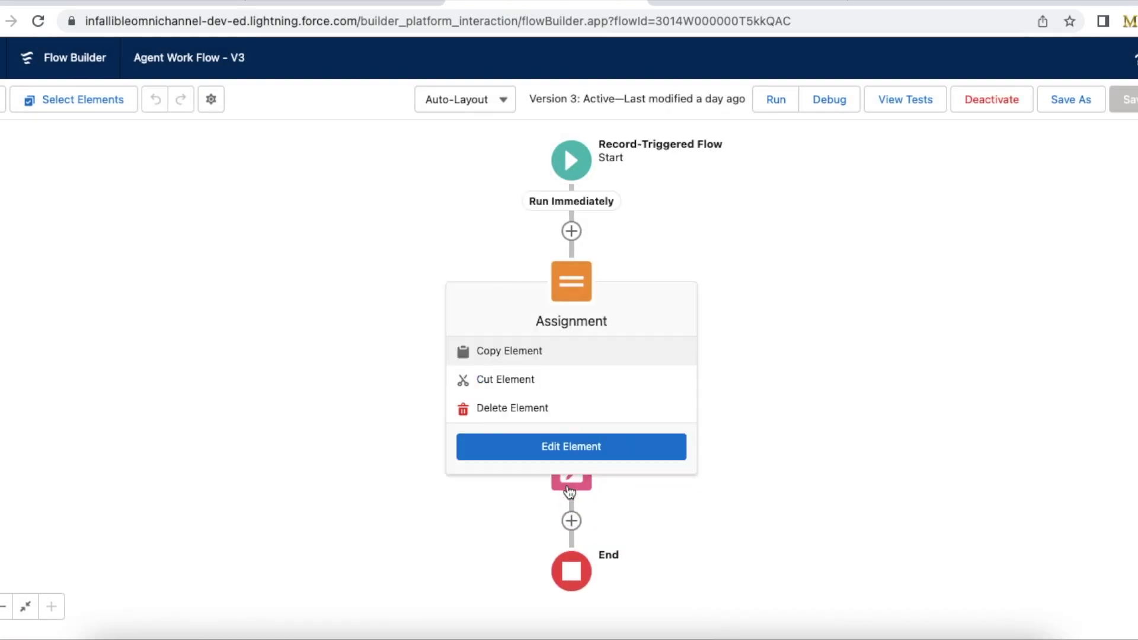
left_click(565, 446)
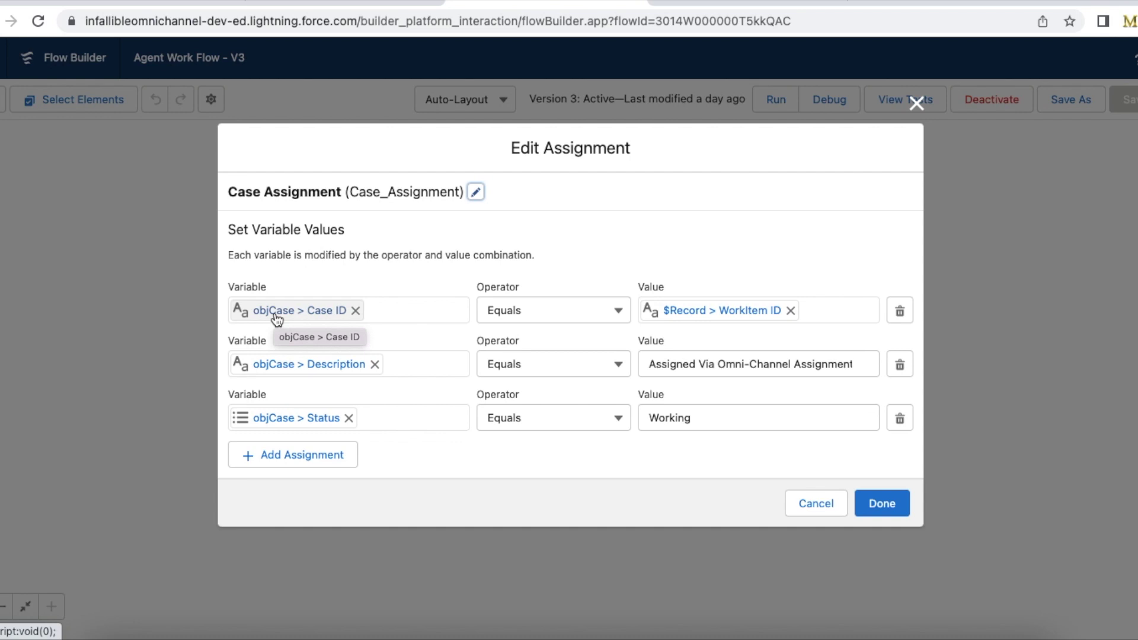
left_click(889, 509)
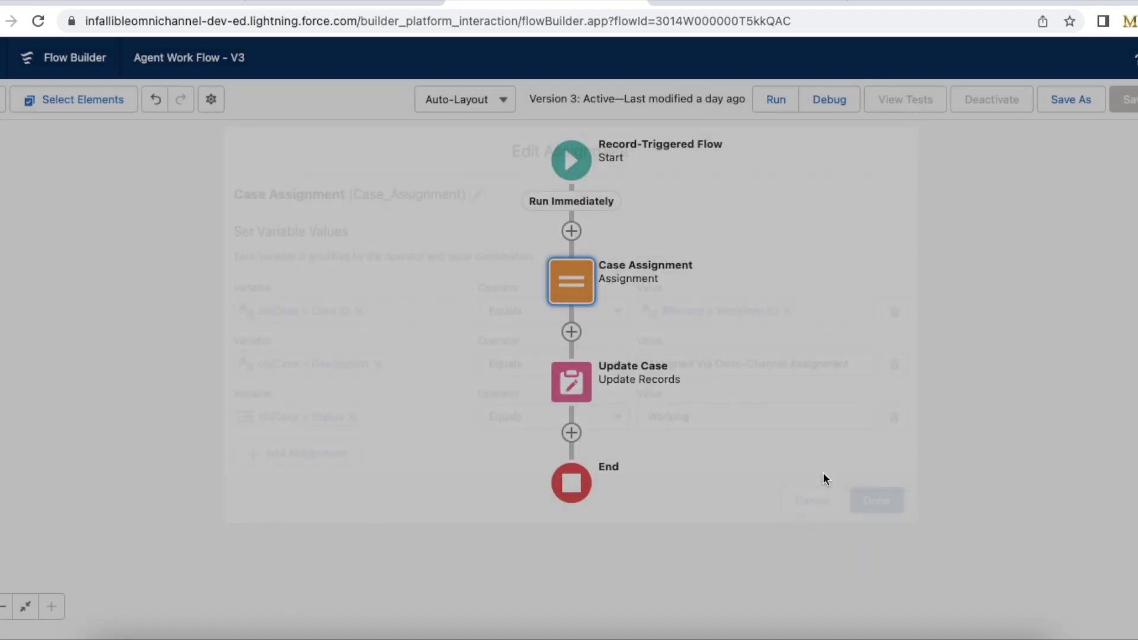
left_click(571, 382)
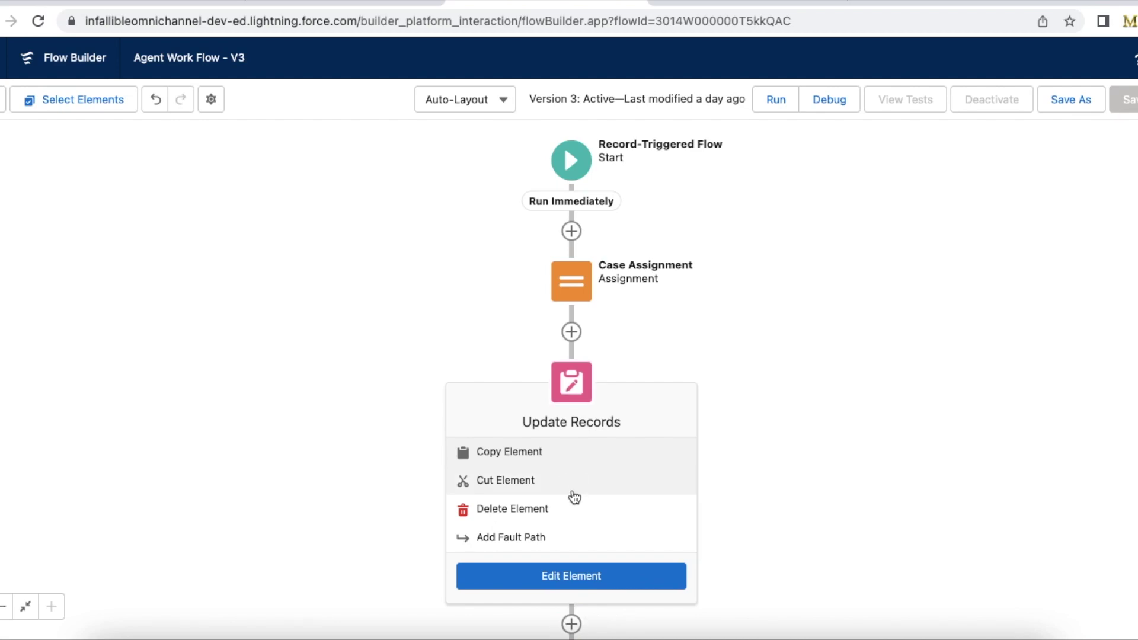
left_click(569, 574)
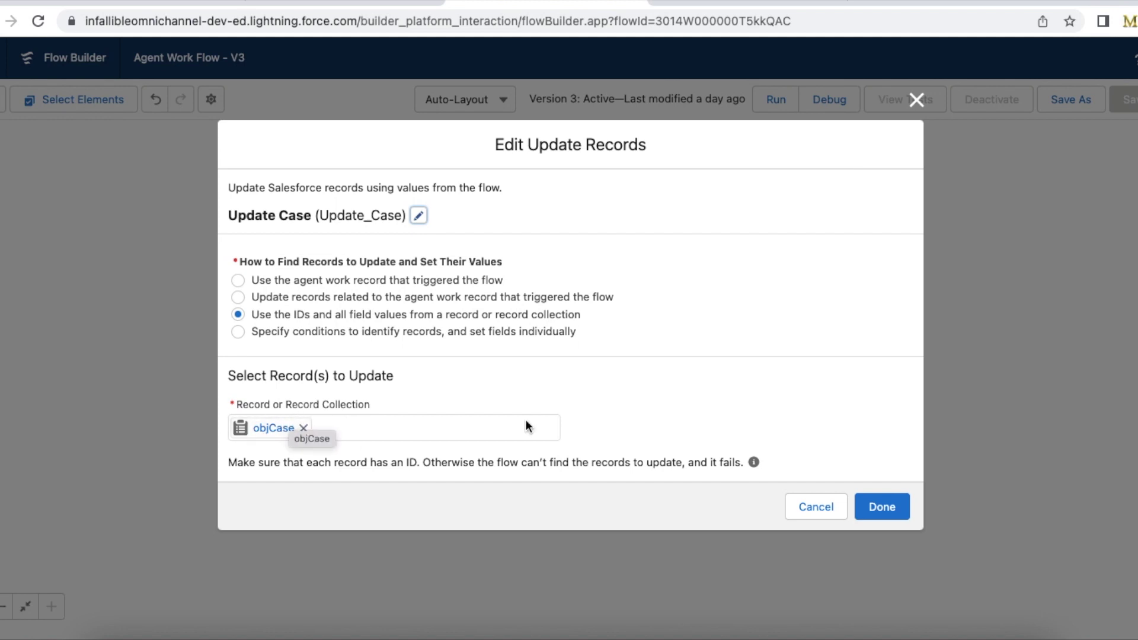
left_click(899, 509)
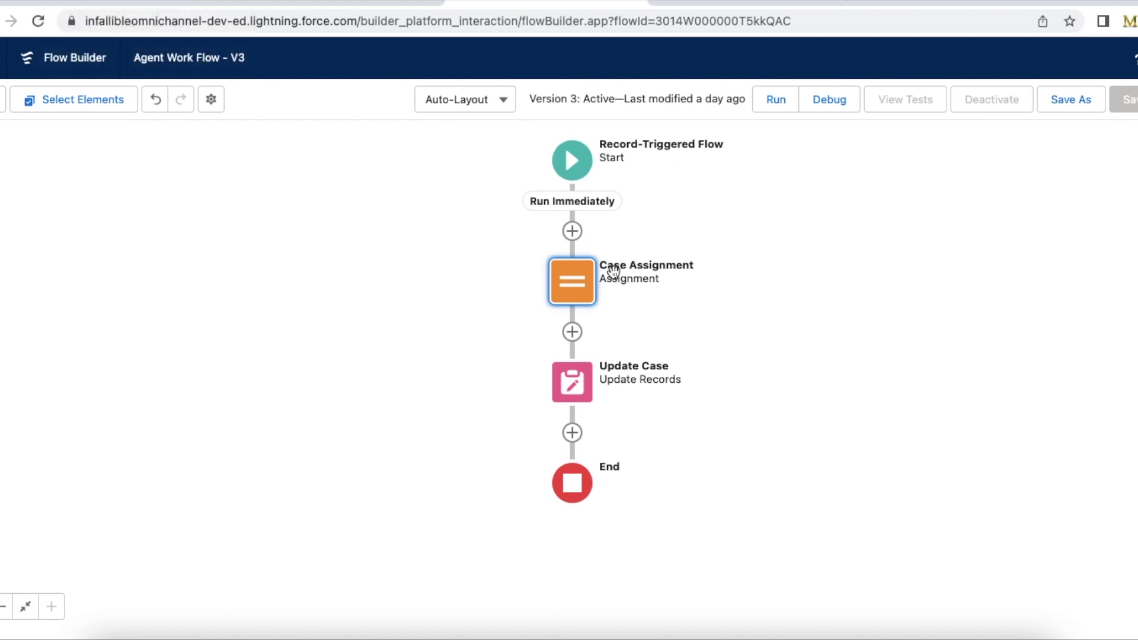
Change the Apex case Subject from 'Test7' to 'Testing' and select the OwnerId value
left_click(684, 6)
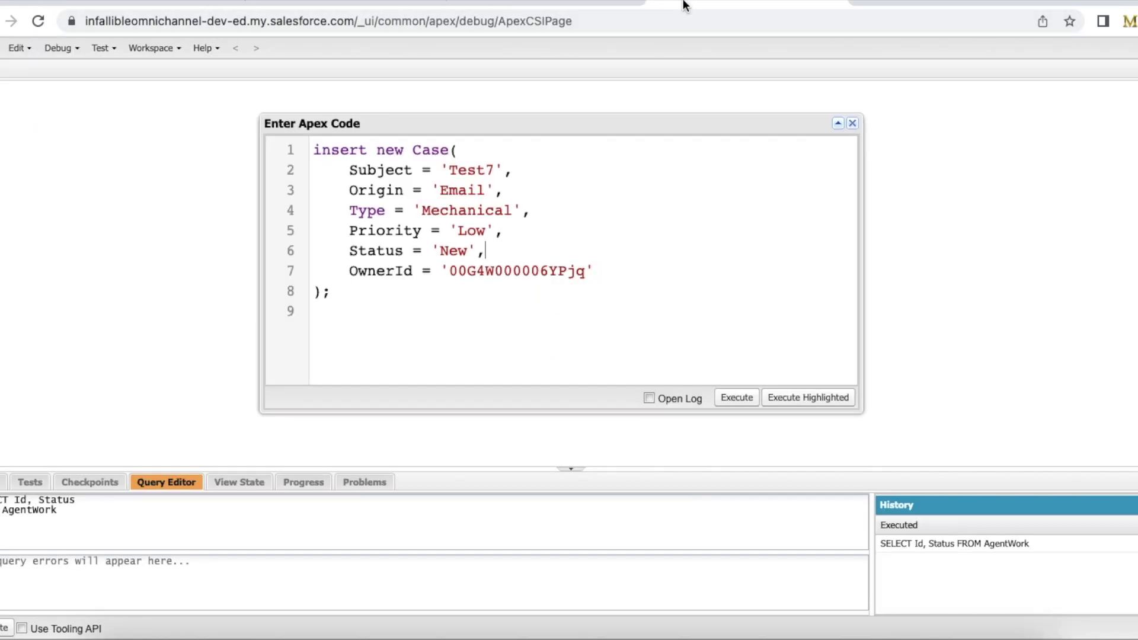
left_click(496, 176)
key("BackSpace")
type("ing")
double_click(488, 273)
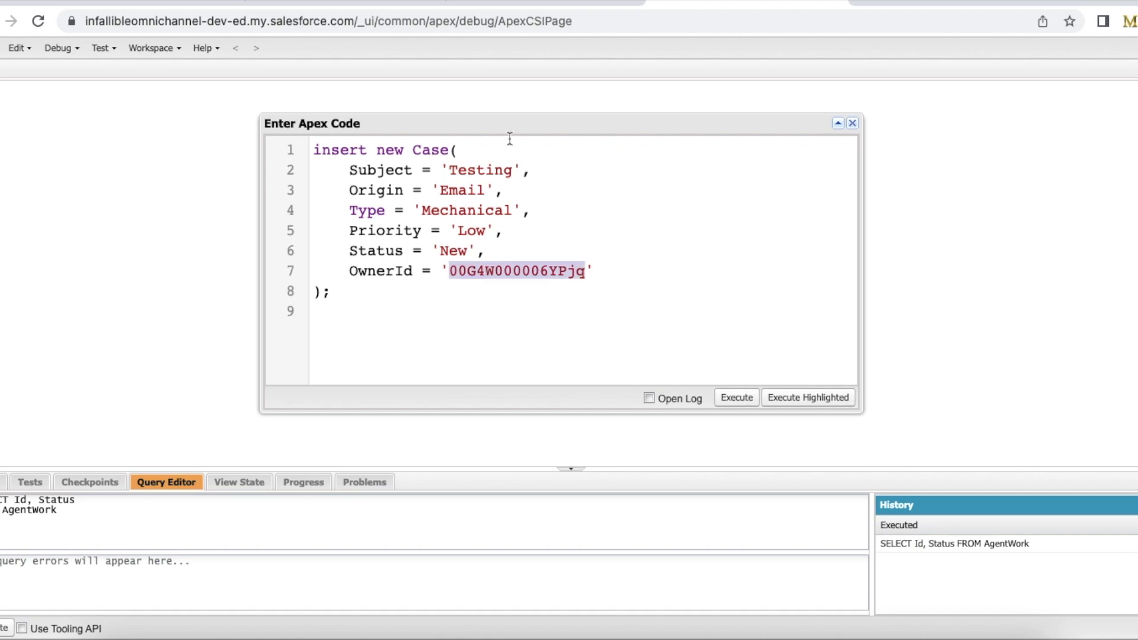
left_click(527, 3)
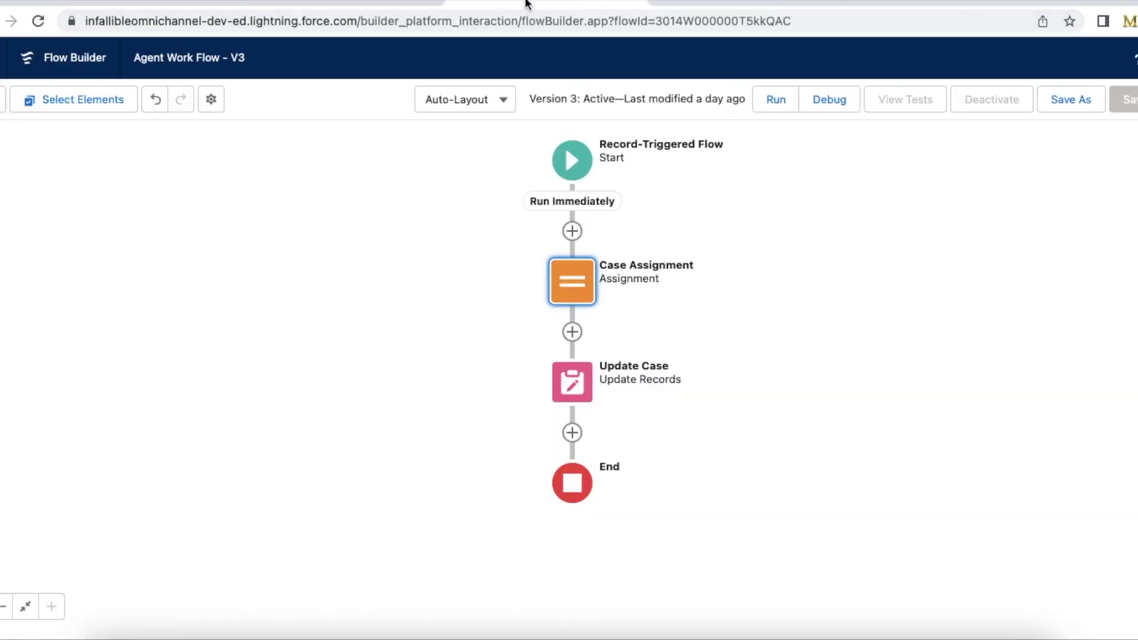
Open the Case Assignment settings showing Description 'Assigned Via Omni-Channel Assignment' and Status Working
left_click(586, 382)
left_click(582, 281)
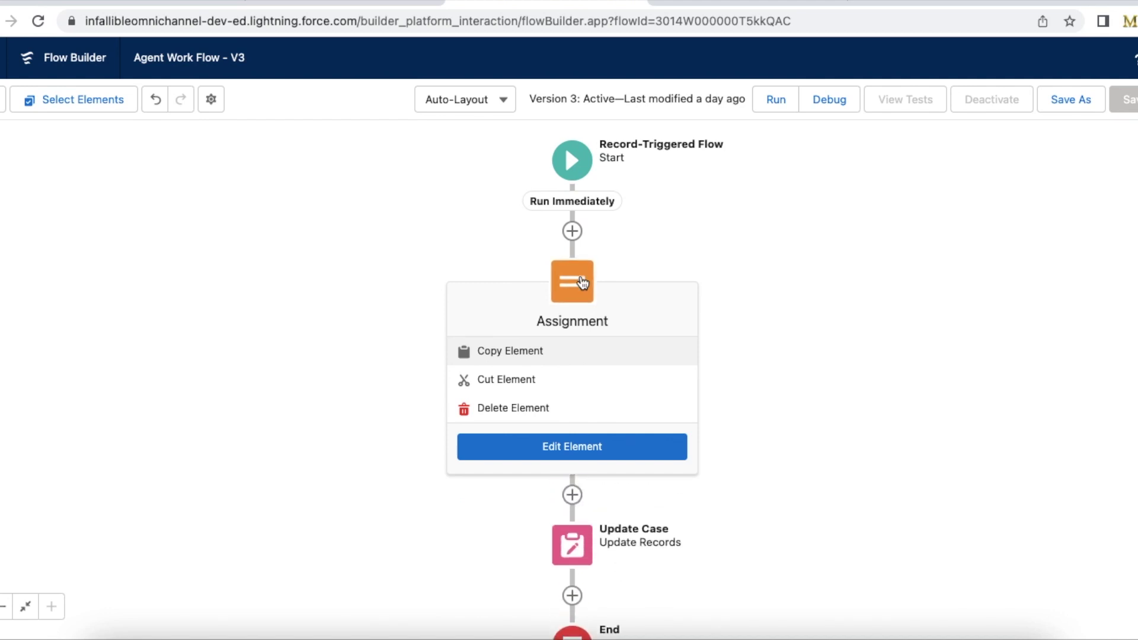
left_click(583, 454)
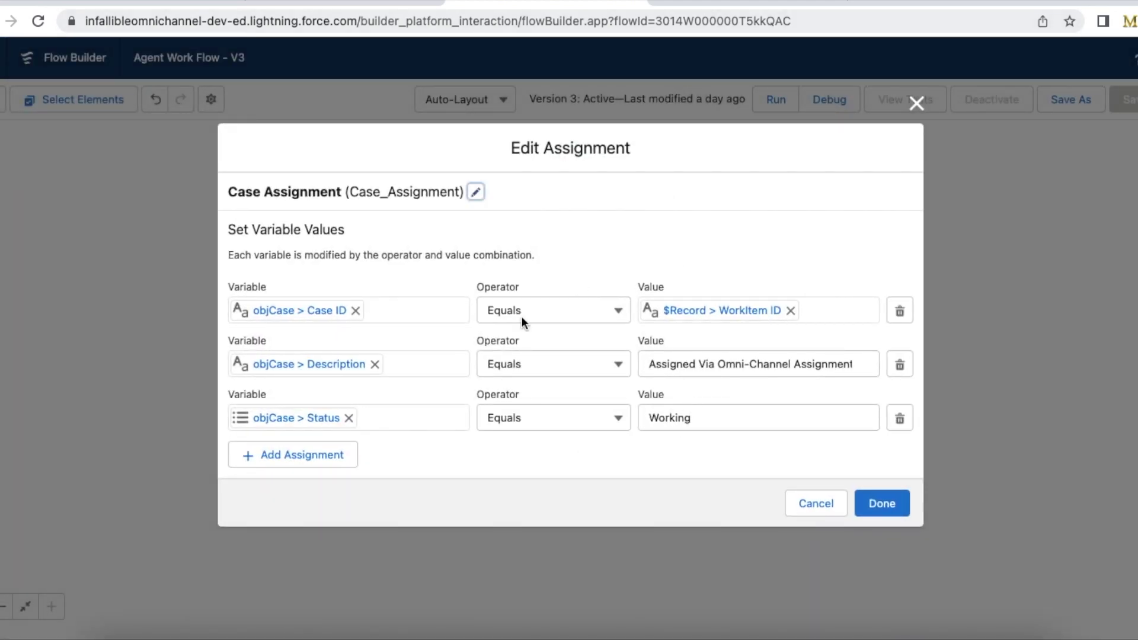
Execute the anonymous Apex in Developer Console to insert the 'Testing' case
left_click(691, 6)
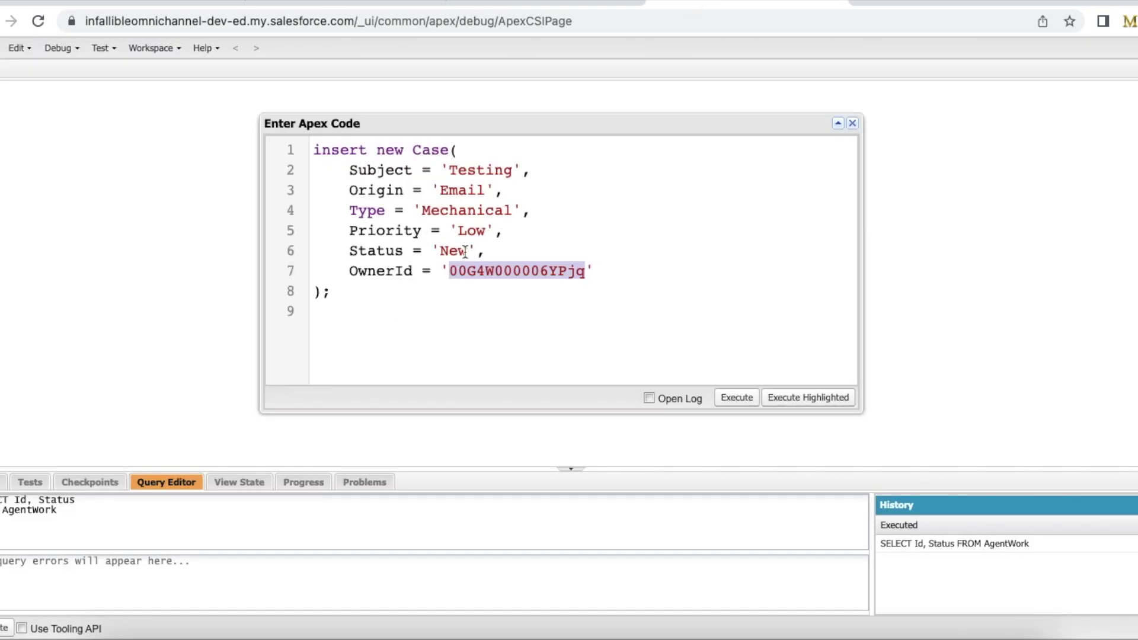
left_click(737, 397)
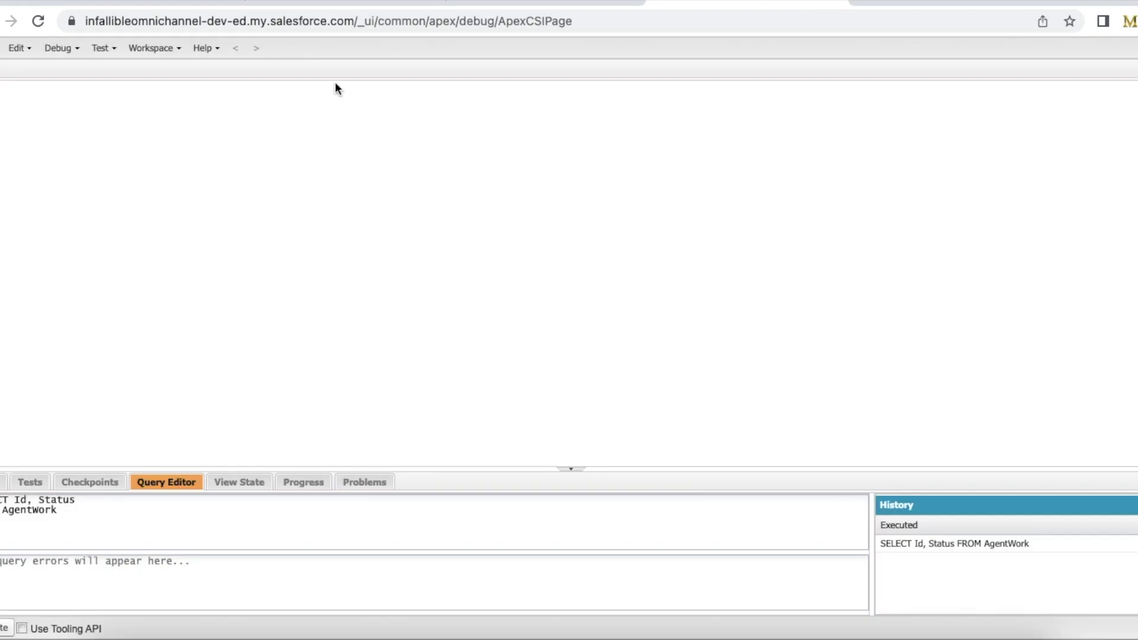
In the Service Console, set the Omni-Channel status to Available - Case
left_click(148, 3)
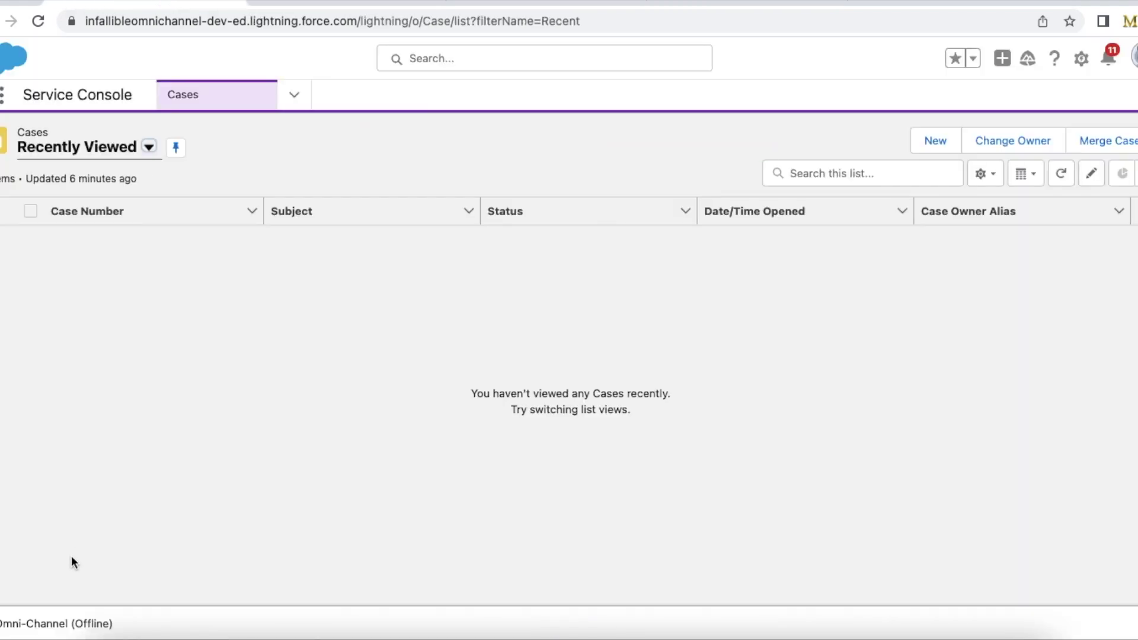
left_click(71, 621)
left_click(246, 268)
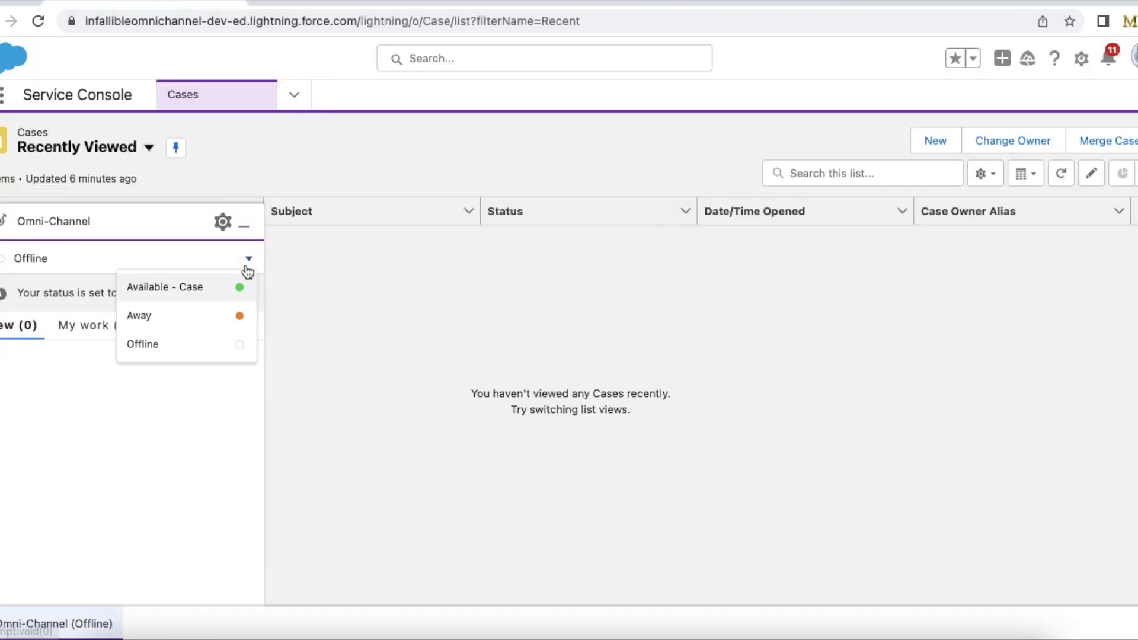
left_click(206, 290)
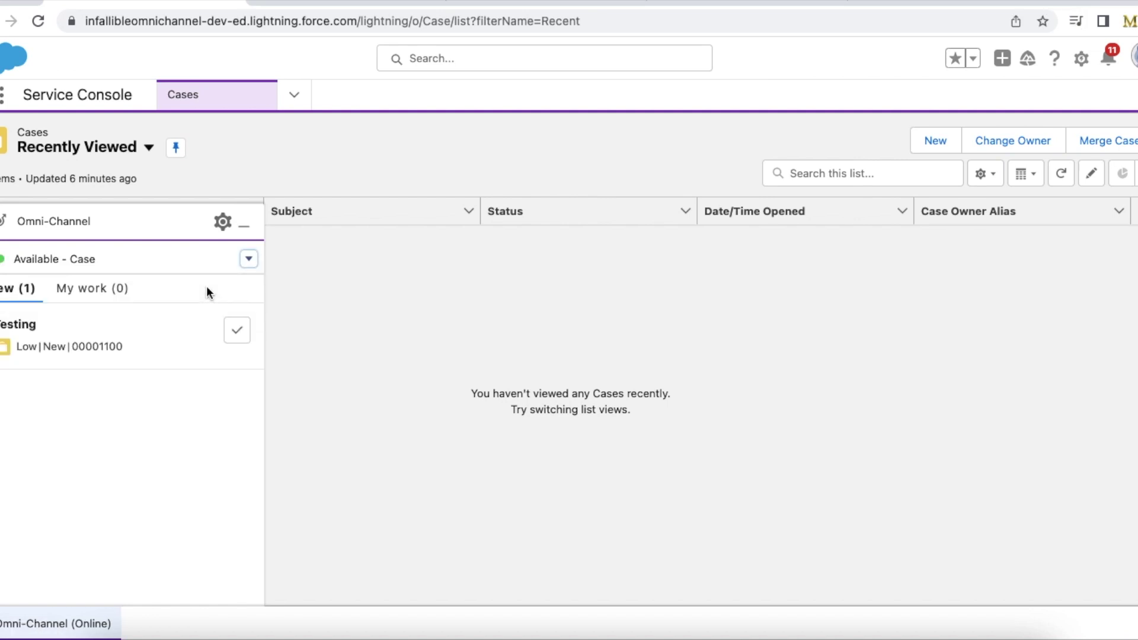
Accept the incoming Testing case and check its Subject, Description and Status Working
left_click(237, 336)
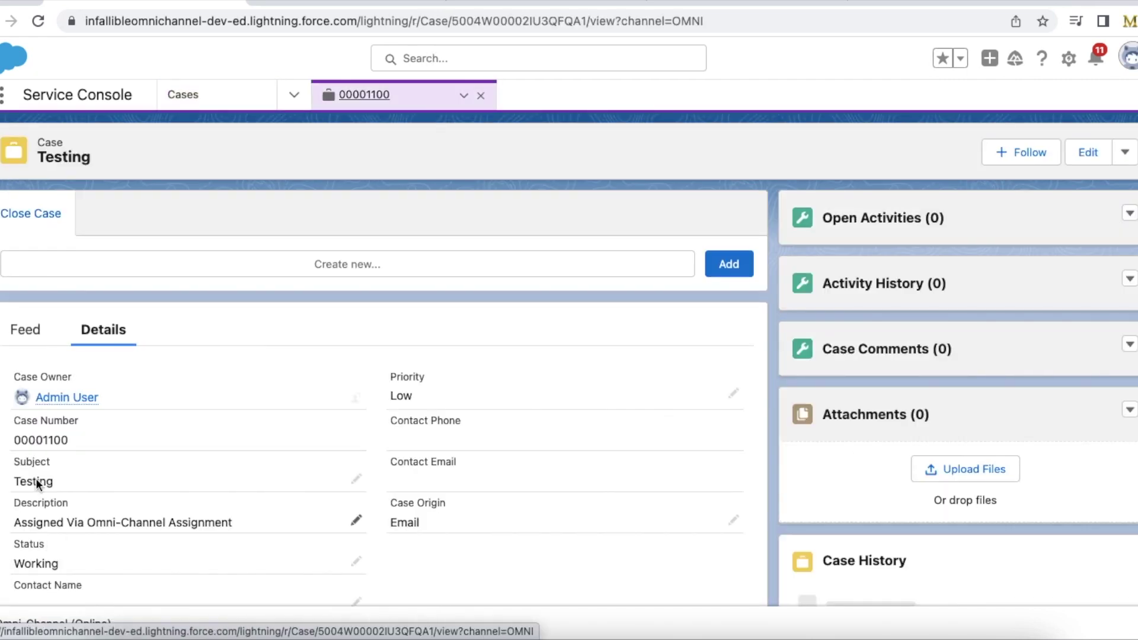
left_click_drag(14, 460, 69, 483)
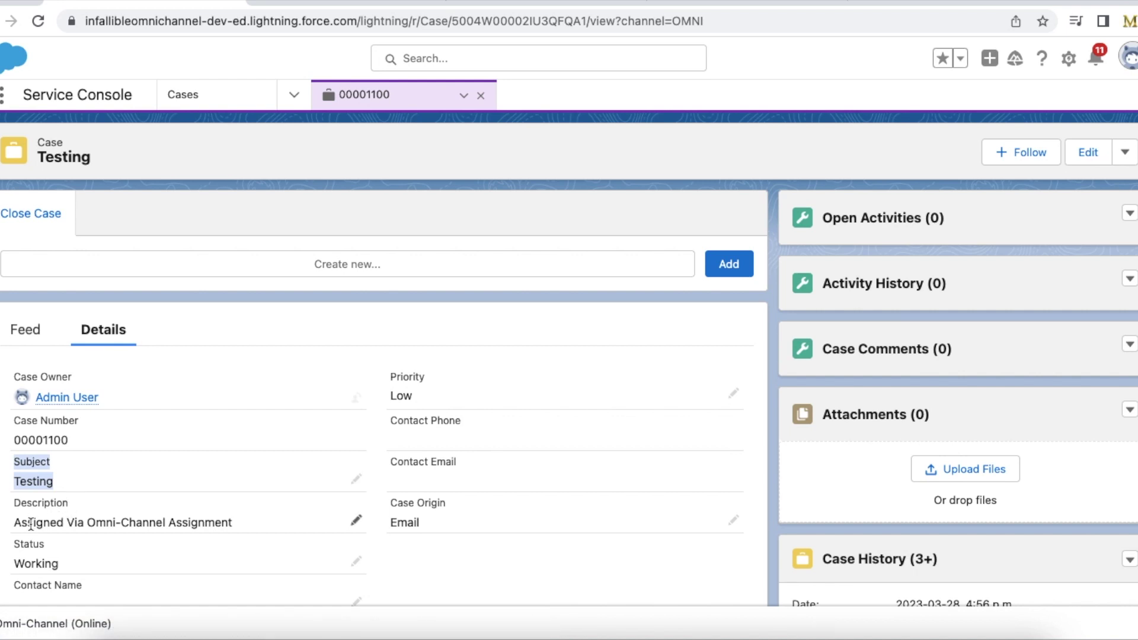
left_click_drag(13, 522, 250, 545)
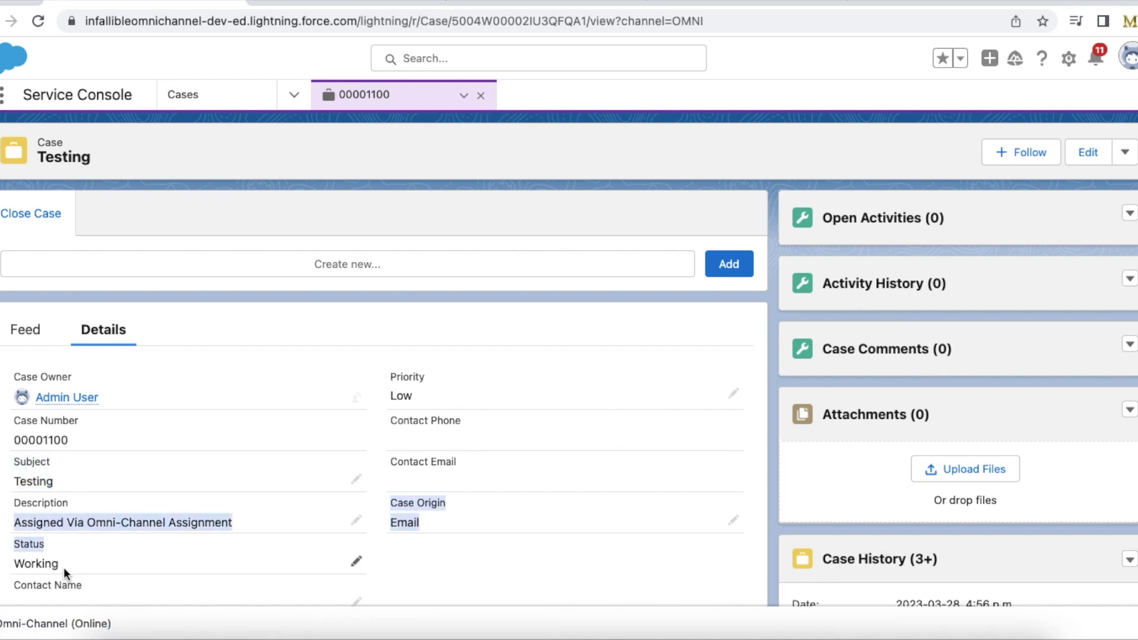